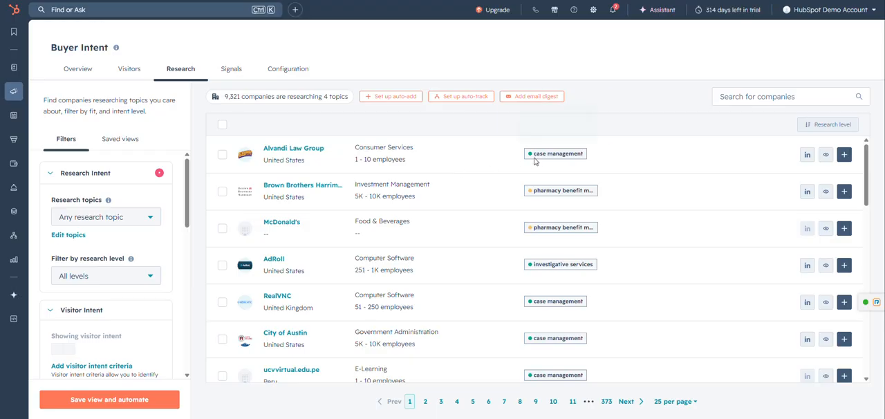
- Filter the companies by the case management research topic, and remove that topic filter again
mouse_move(530, 158)
mouse_move(582, 154)
mouse_move(560, 269)
scroll(138, 209, down, 1)
scroll(136, 211, up, 1)
click(150, 219)
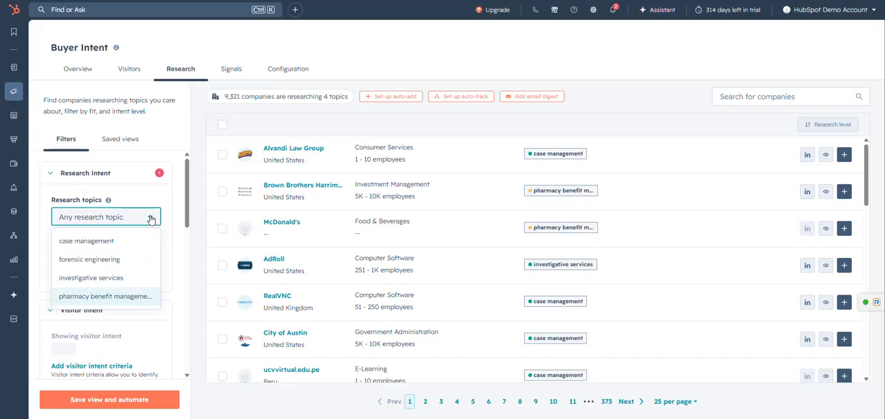
click(102, 242)
click(174, 223)
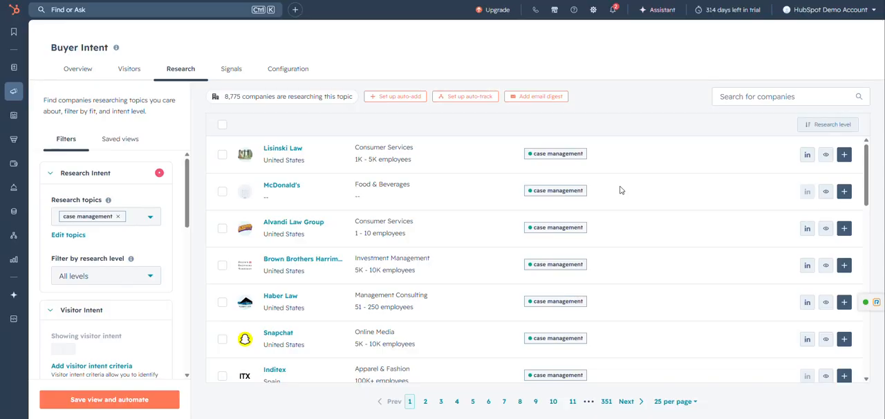
click(118, 217)
- Filter the researching companies to the High research level
scroll(126, 235, down, 1)
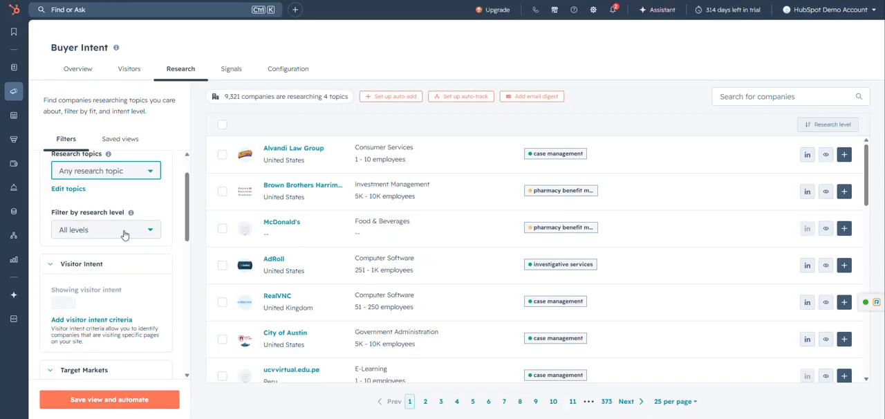
click(126, 232)
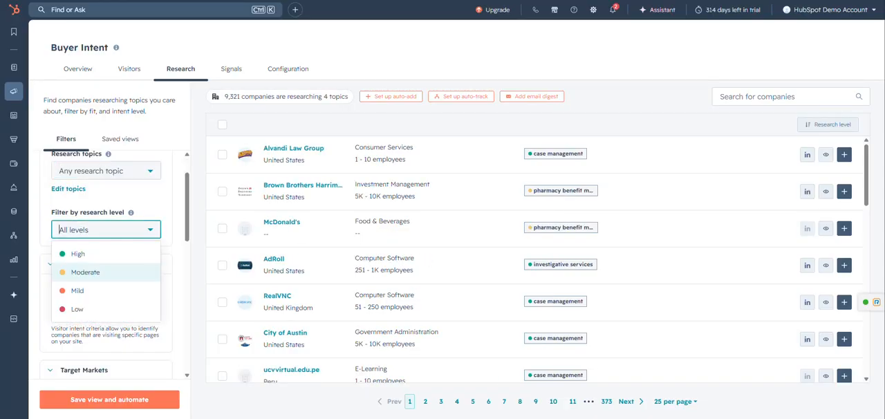
click(132, 258)
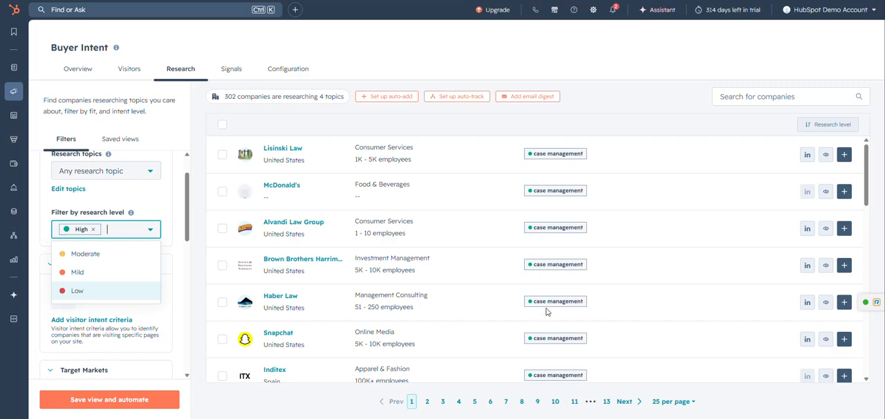
click(177, 246)
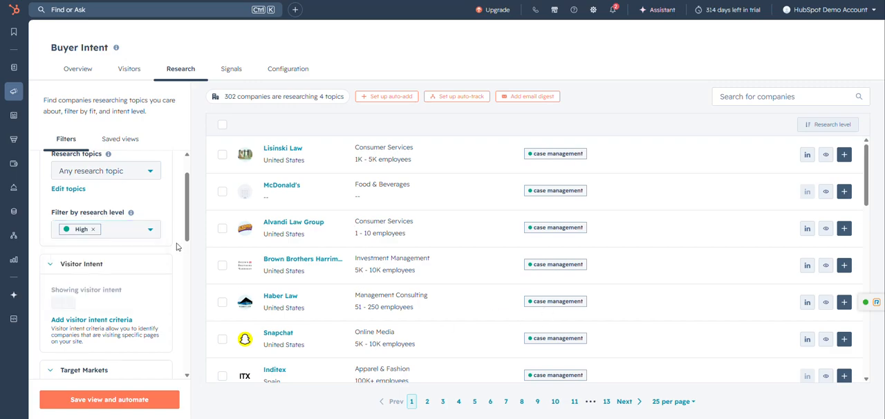
- Limit the list to companies in the target markets, check the specific market choice, and turn the target market filter off again
scroll(124, 253, down, 2)
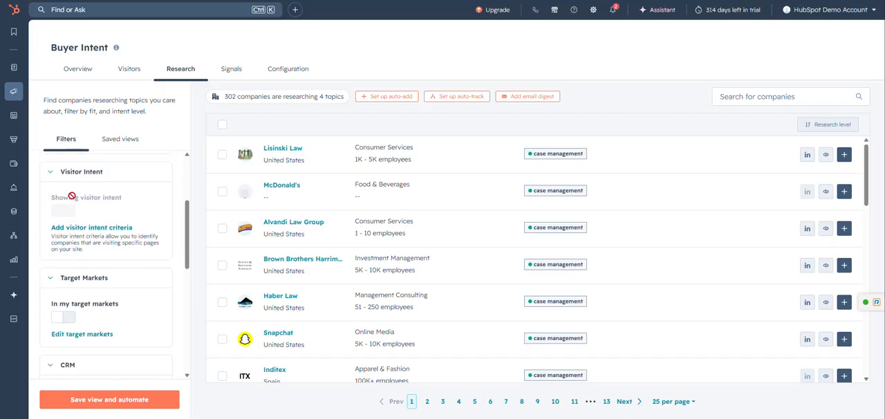
scroll(120, 191, up, 1)
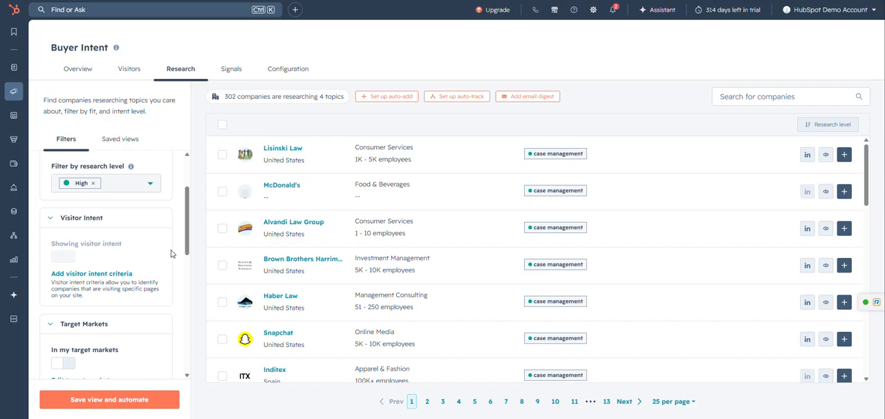
scroll(165, 253, down, 2)
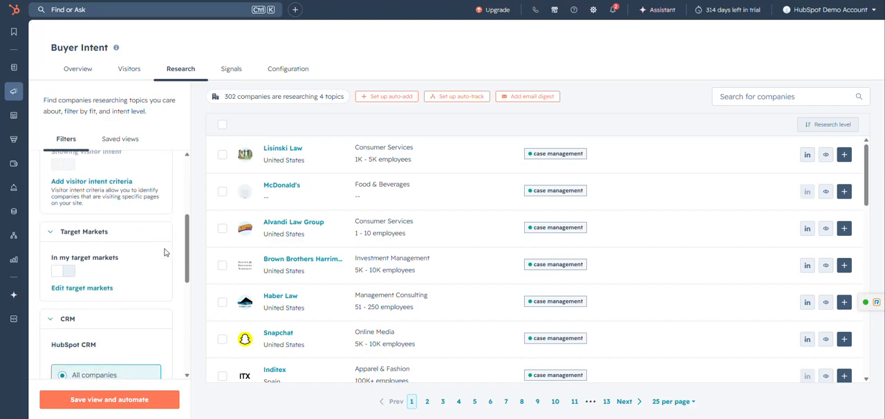
click(63, 273)
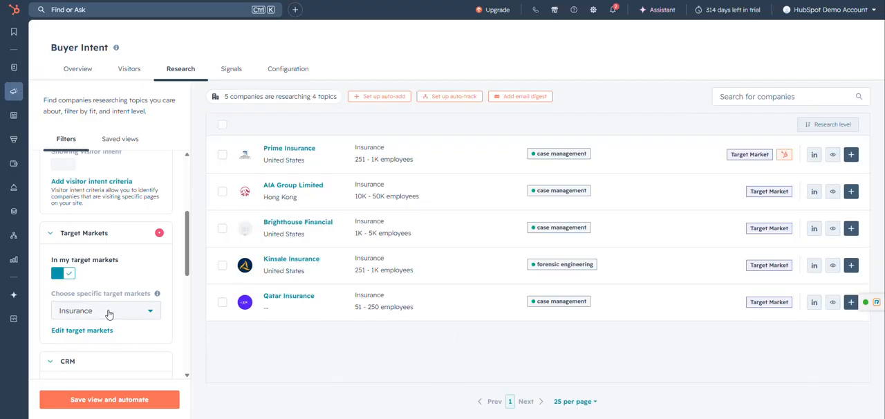
scroll(142, 305, down, 1)
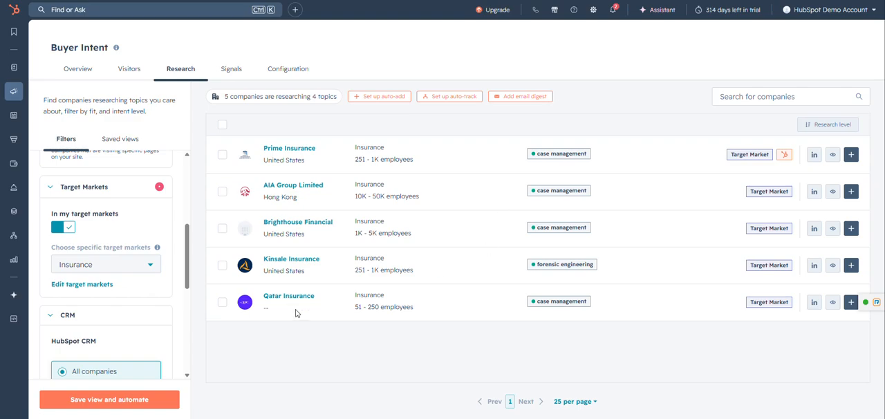
click(146, 265)
click(152, 264)
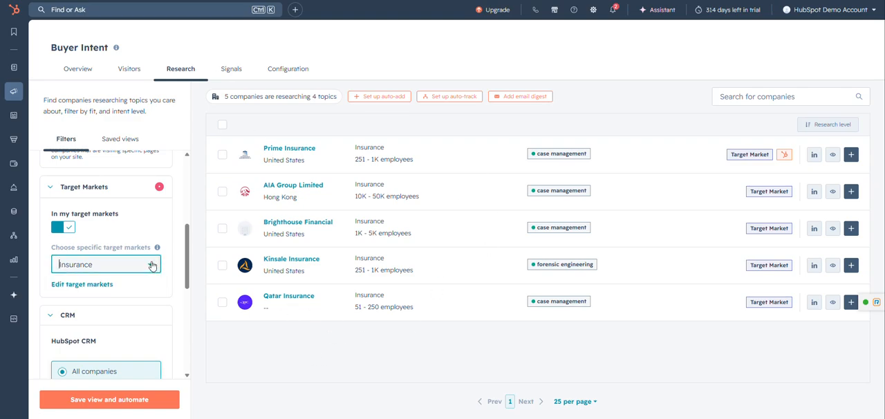
click(64, 228)
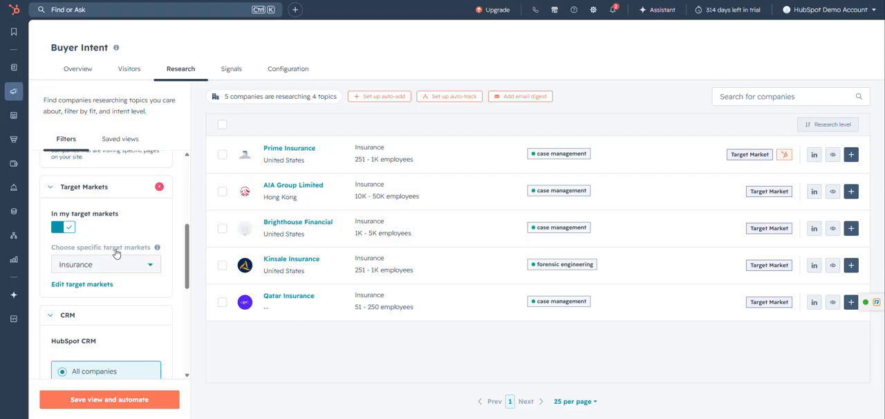
- Restrict the list to companies in the CRM, and switch it to companies not in the CRM
scroll(83, 240, down, 2)
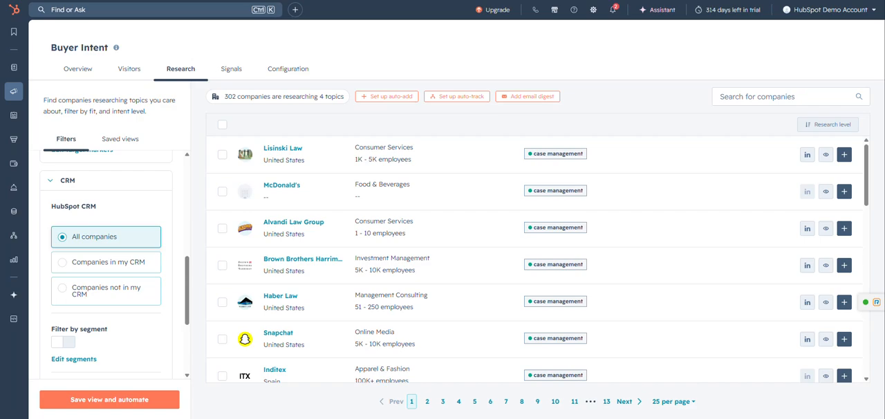
click(91, 265)
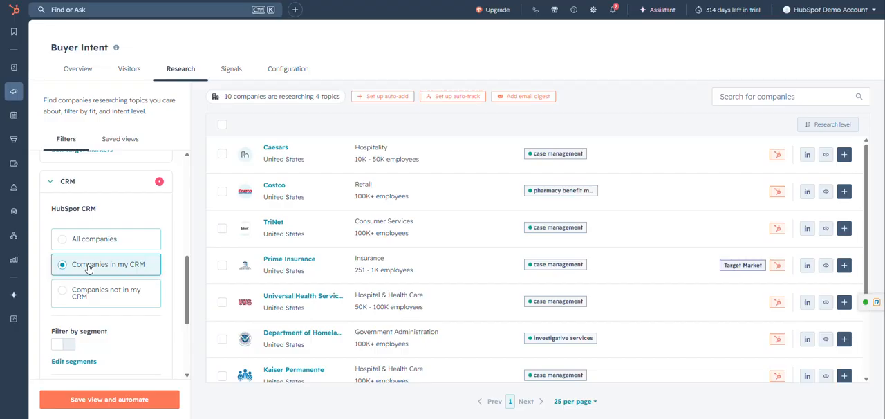
click(122, 299)
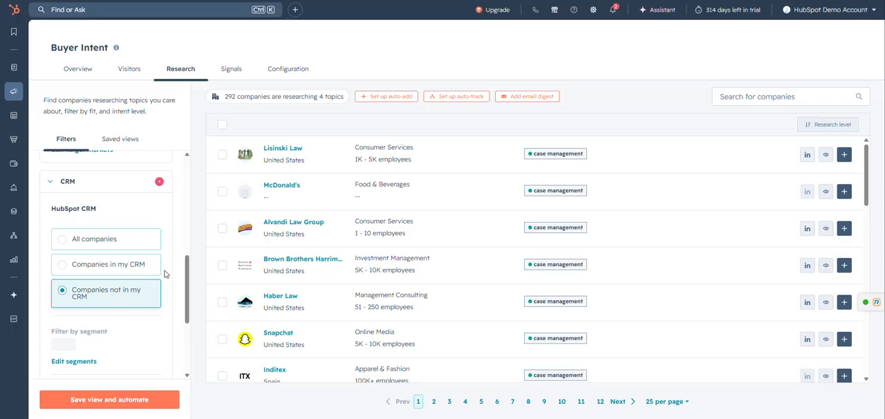
- Filter the companies by the Opportunity lifecycle stage
scroll(104, 242, down, 2)
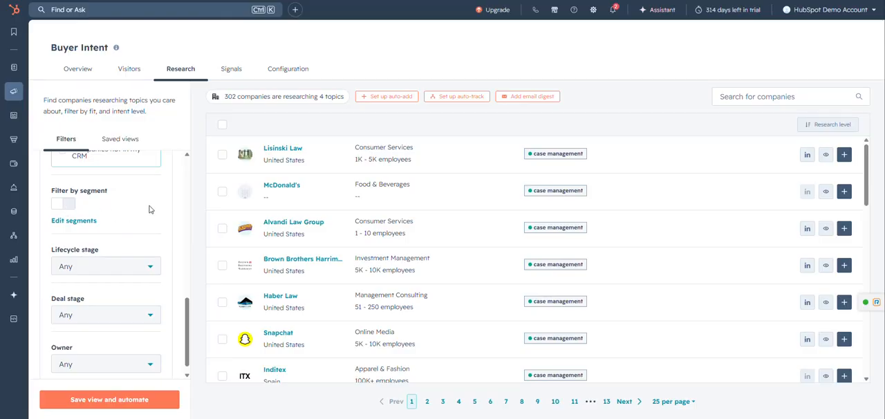
scroll(150, 214, down, 1)
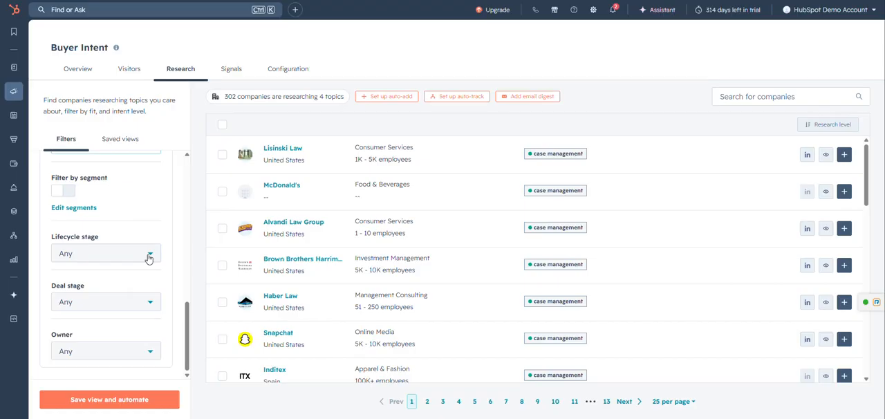
scroll(135, 259, up, 3)
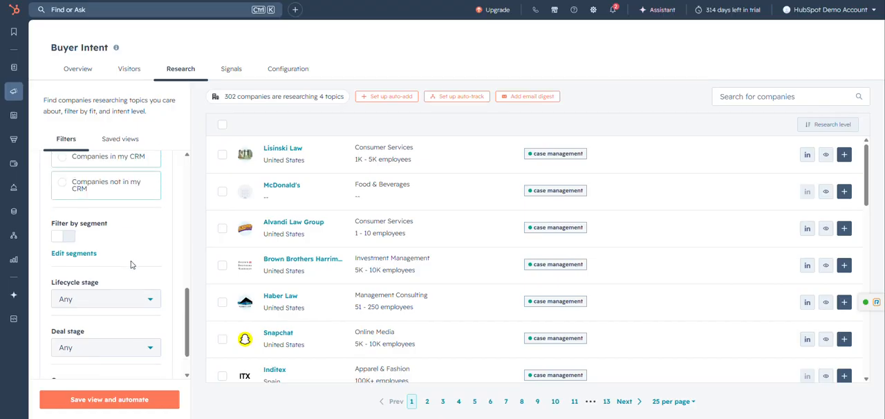
scroll(131, 235, down, 3)
click(141, 261)
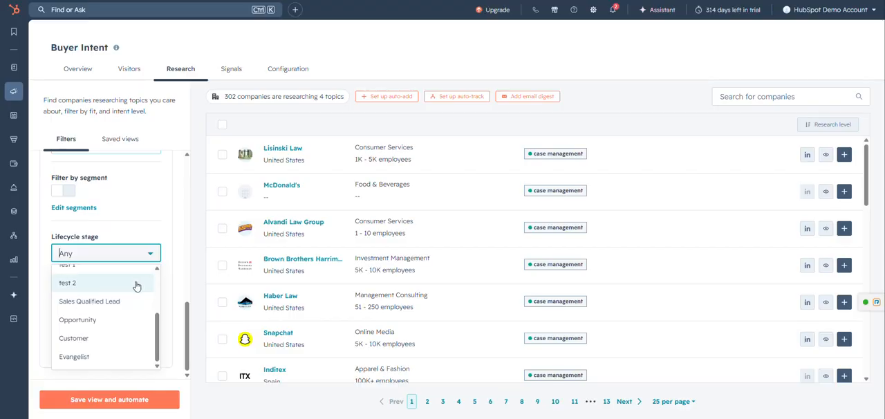
click(111, 320)
click(168, 263)
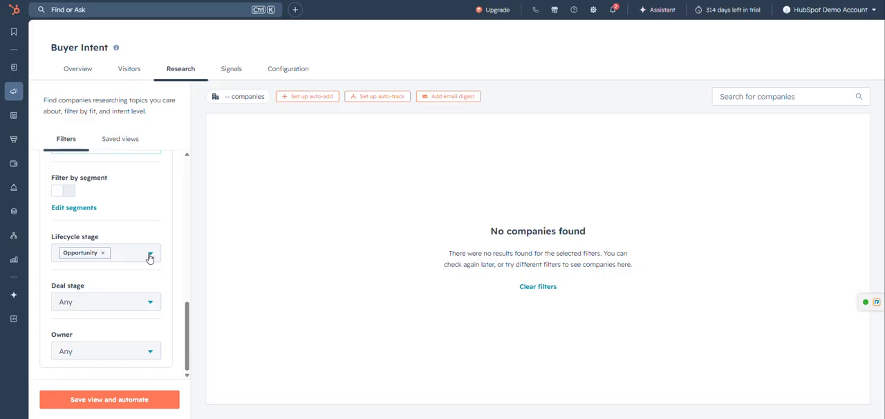
- Add a deal stage filter for Renewal Presentation under Personal Policy Renewals
click(128, 302)
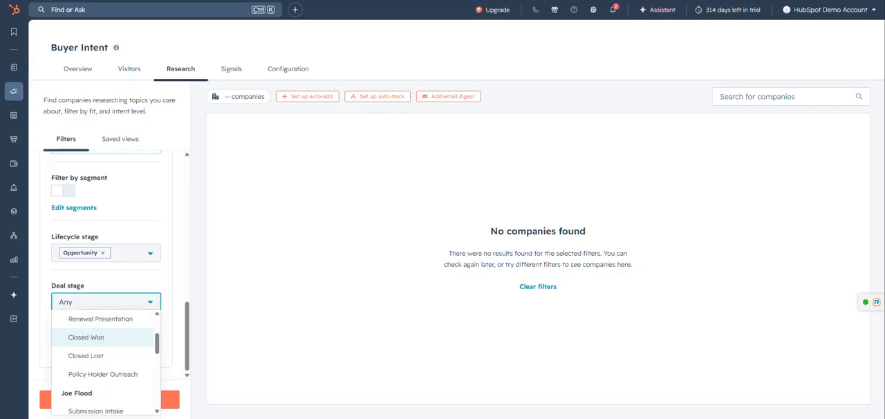
scroll(127, 350, up, 2)
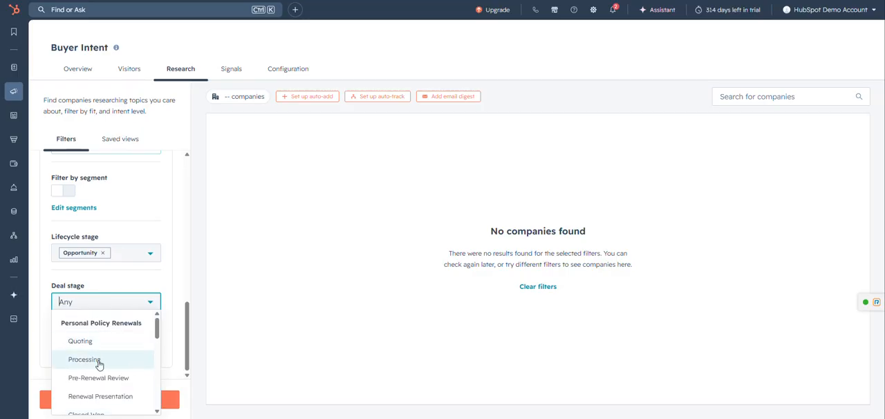
scroll(108, 354, down, 1)
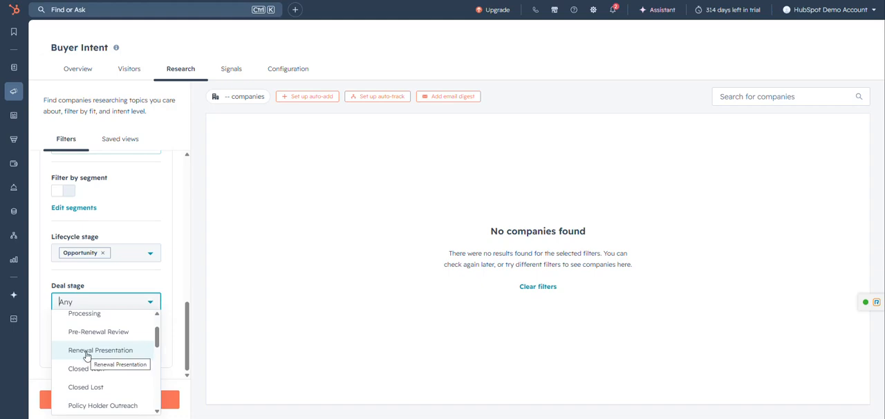
click(86, 354)
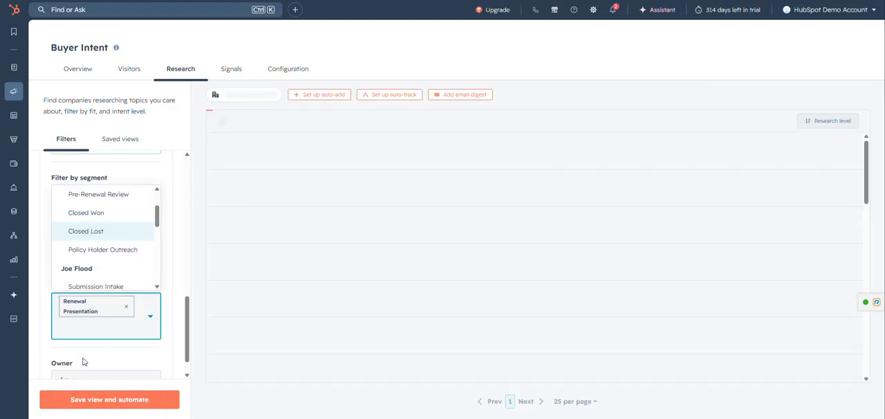
click(174, 320)
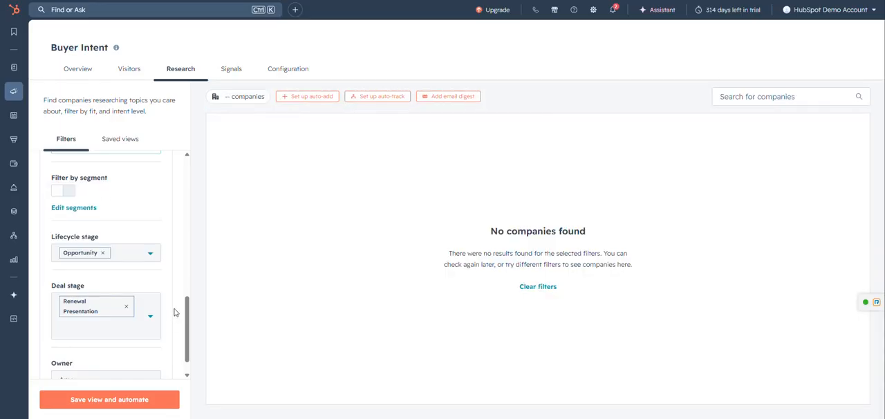
- Remove the Opportunity lifecycle stage and Renewal Presentation deal stage filters
scroll(172, 277, down, 1)
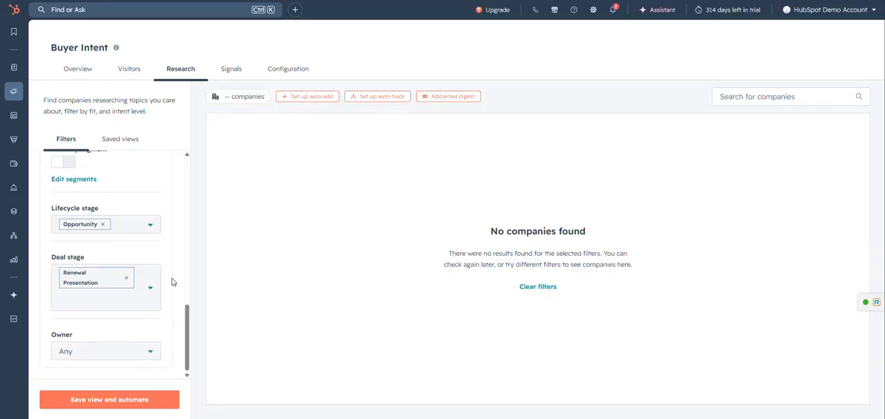
scroll(172, 305, up, 6)
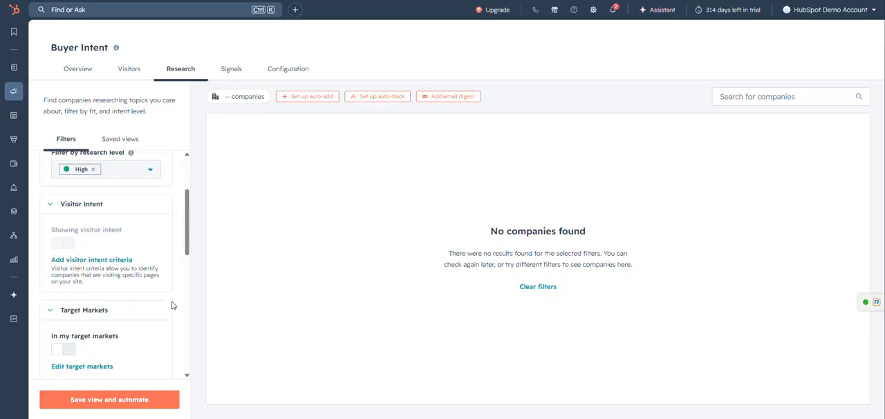
scroll(172, 301, down, 5)
scroll(173, 290, down, 1)
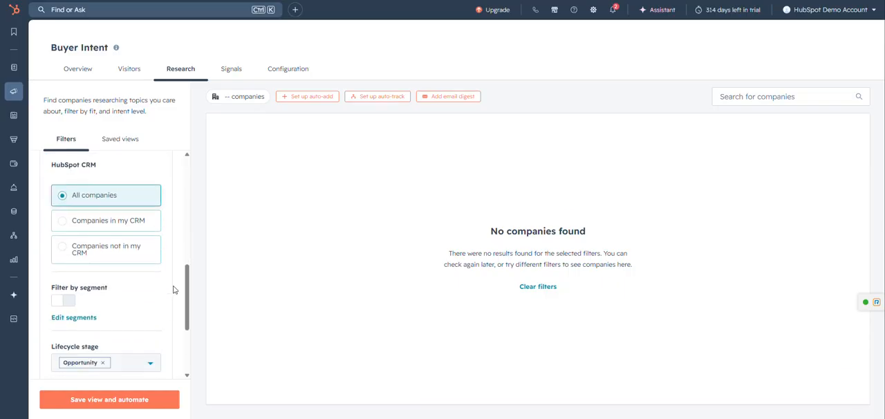
scroll(174, 291, down, 2)
click(97, 228)
click(103, 224)
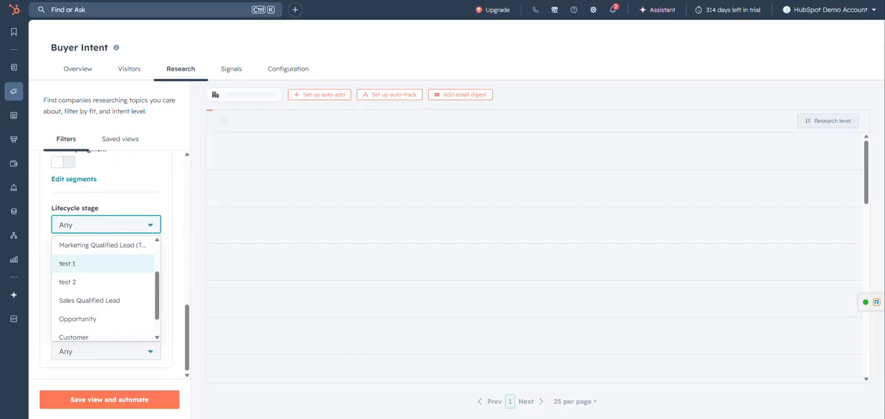
click(170, 233)
click(128, 283)
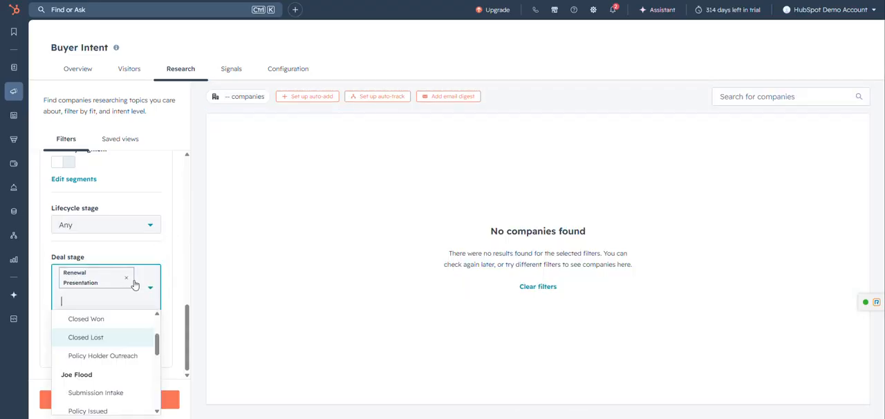
click(126, 278)
click(179, 279)
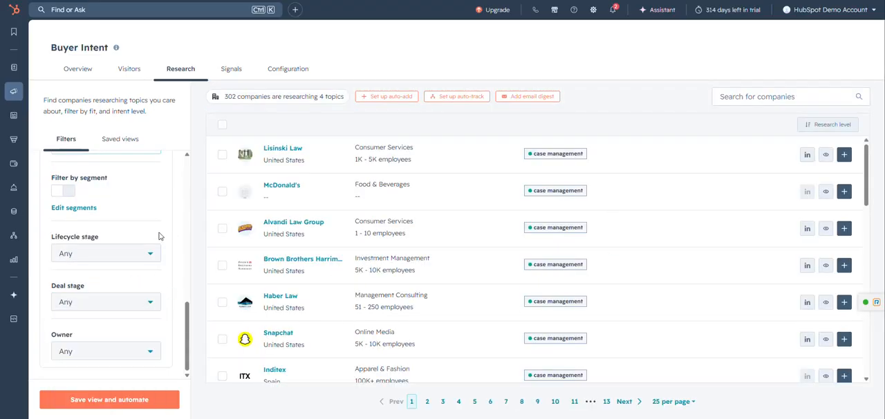
- Start saving the filtered company list as a view and name it Test
scroll(185, 238, up, 10)
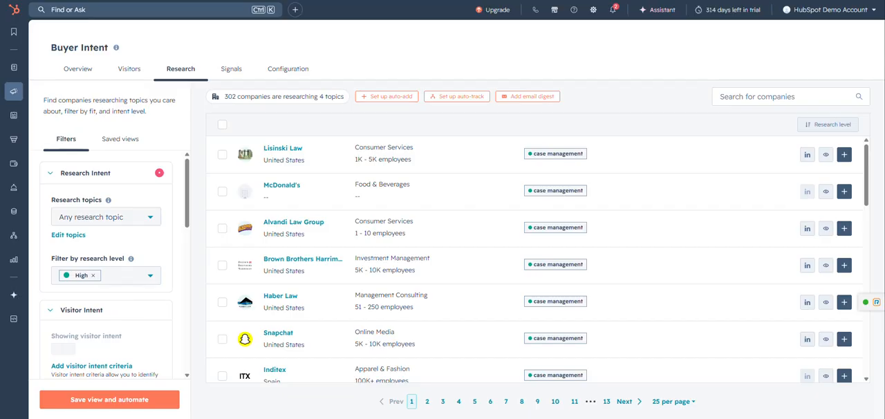
click(107, 401)
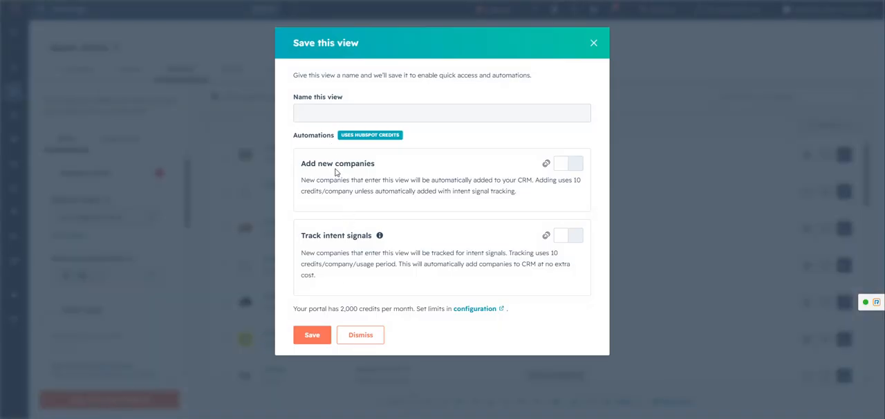
click(441, 113)
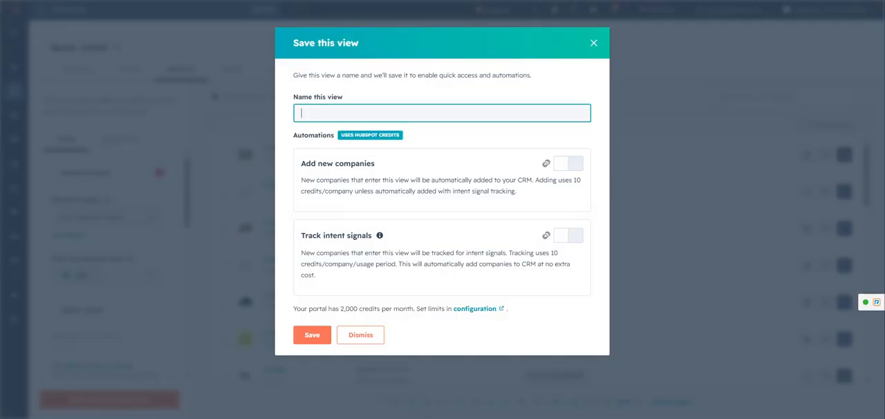
text(Test)
click(461, 142)
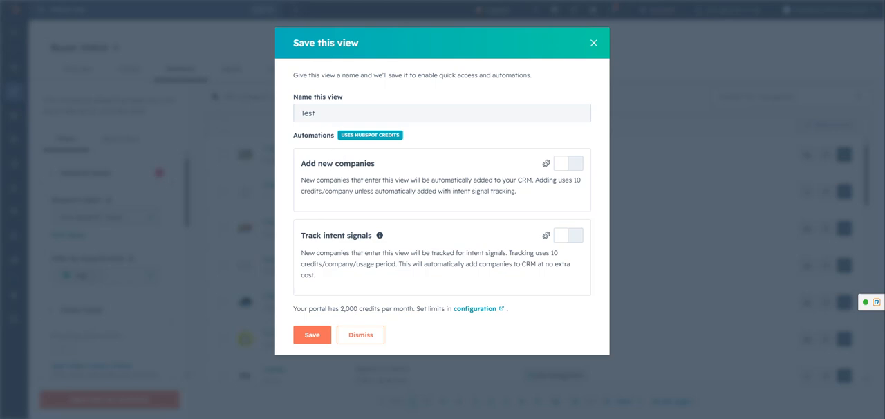
- Enable the Add new companies and Track intent signals automations, and save the view
click(571, 170)
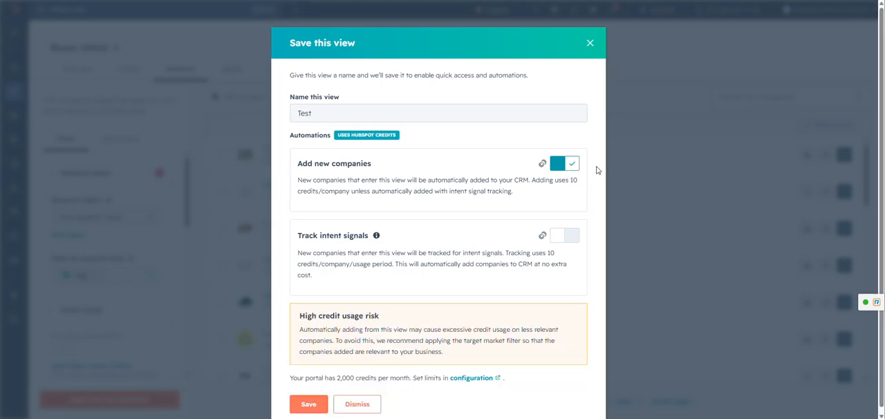
click(565, 237)
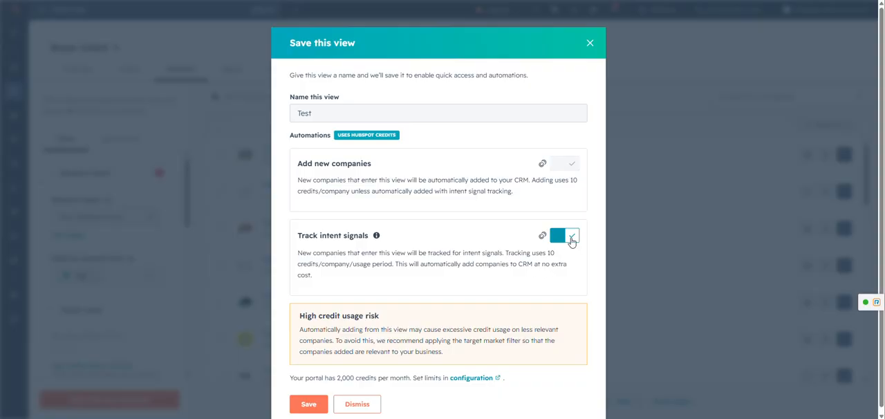
click(309, 403)
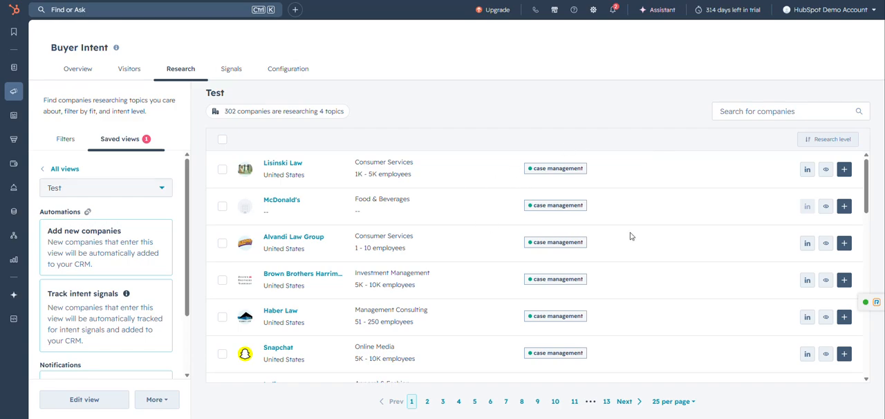
- Review the Test view's automations and email digests, and turn on its Add new companies automation
scroll(76, 261, down, 2)
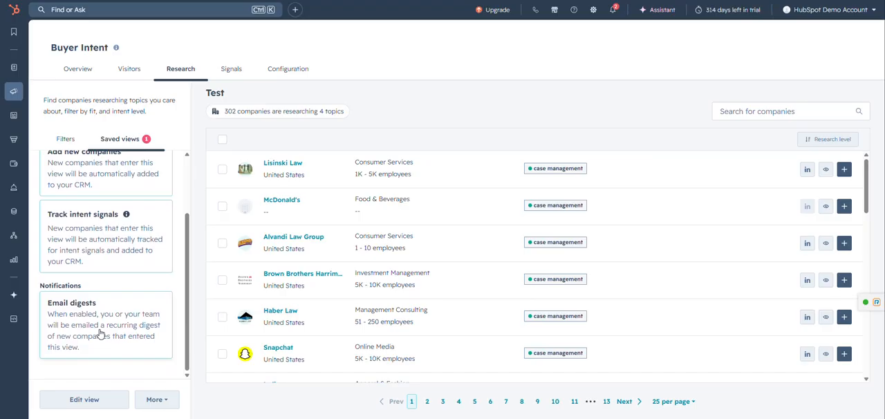
scroll(99, 334, up, 1)
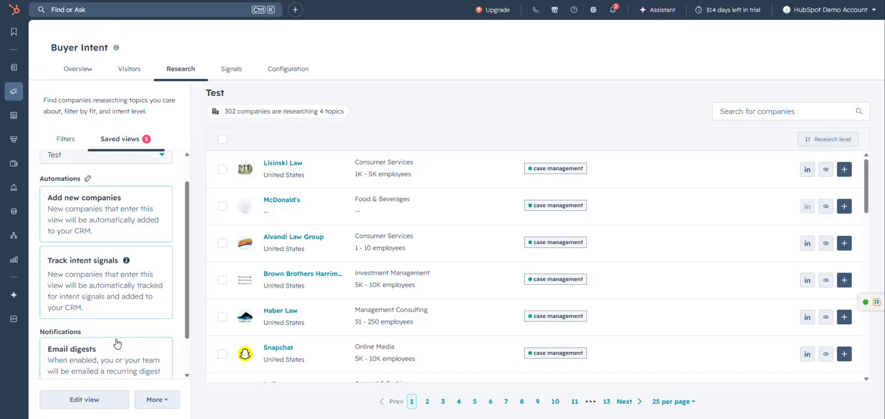
scroll(126, 344, up, 1)
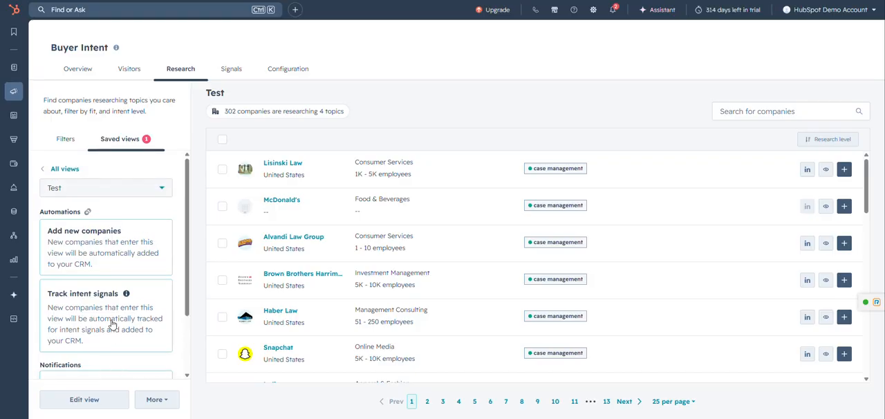
click(90, 245)
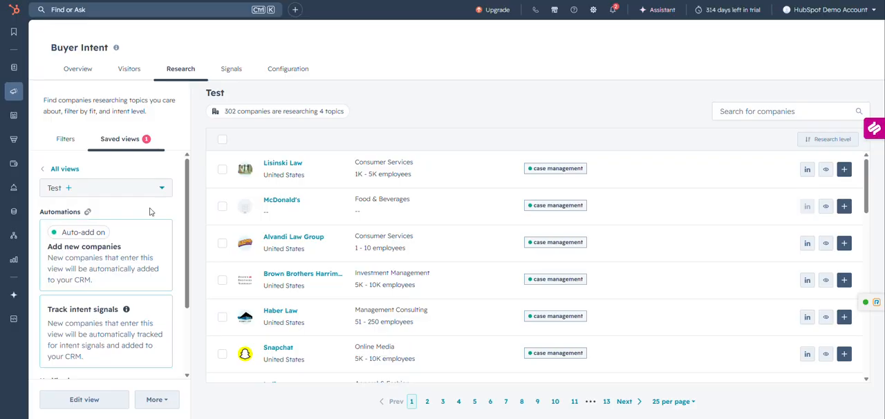
- Open the Test view's Add new companies automation settings and examine the destination options
click(140, 242)
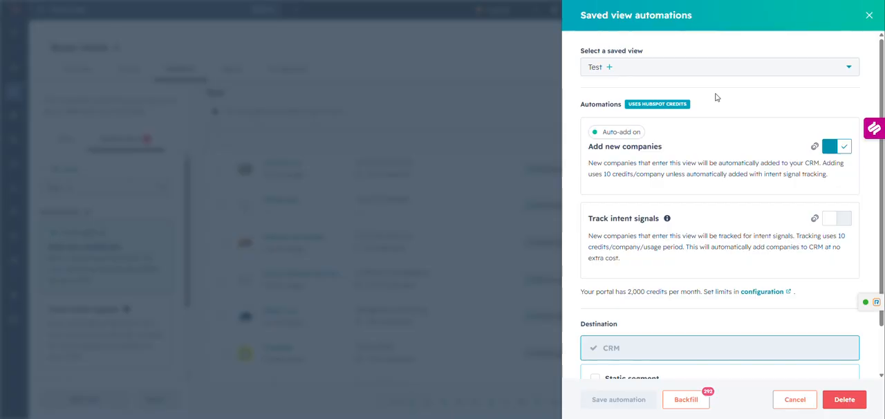
scroll(716, 97, down, 1)
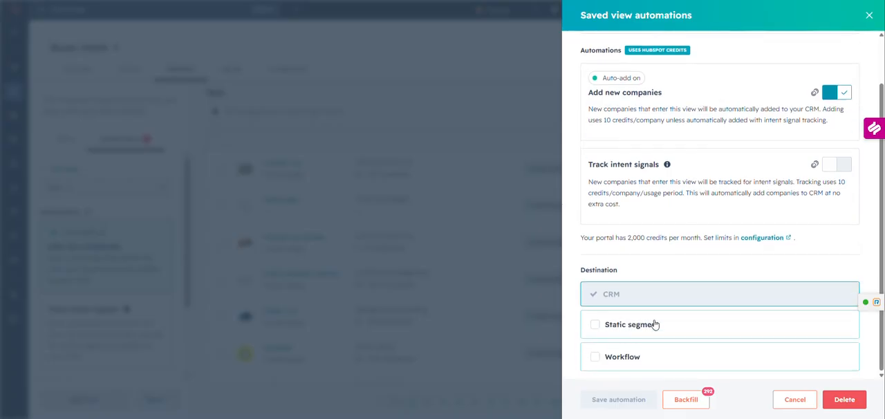